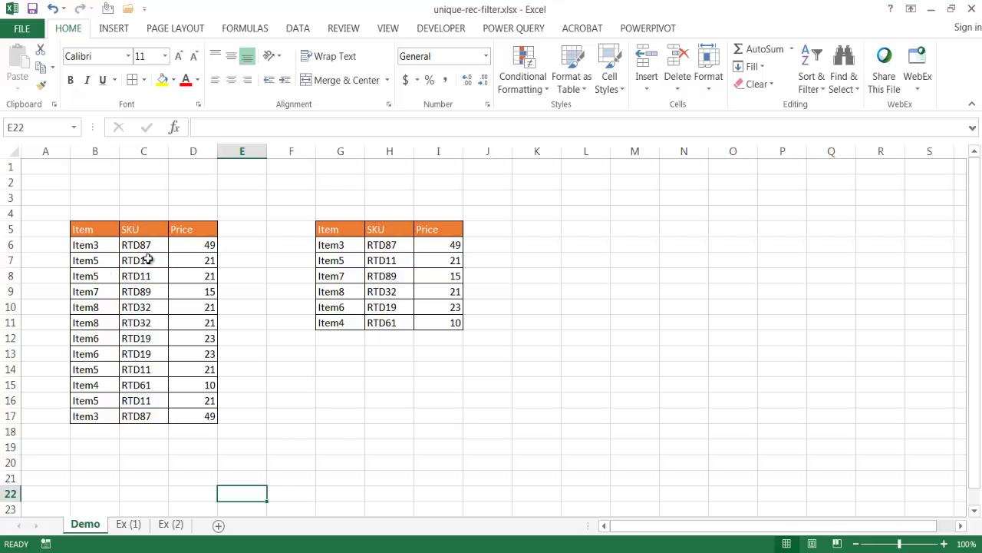
# - Compare the repeated Item5 rows in the Demo sheet's source list with the single Item5 row in the unique list
pyautogui.moveTo(97, 261); pyautogui.dragTo(183, 278)
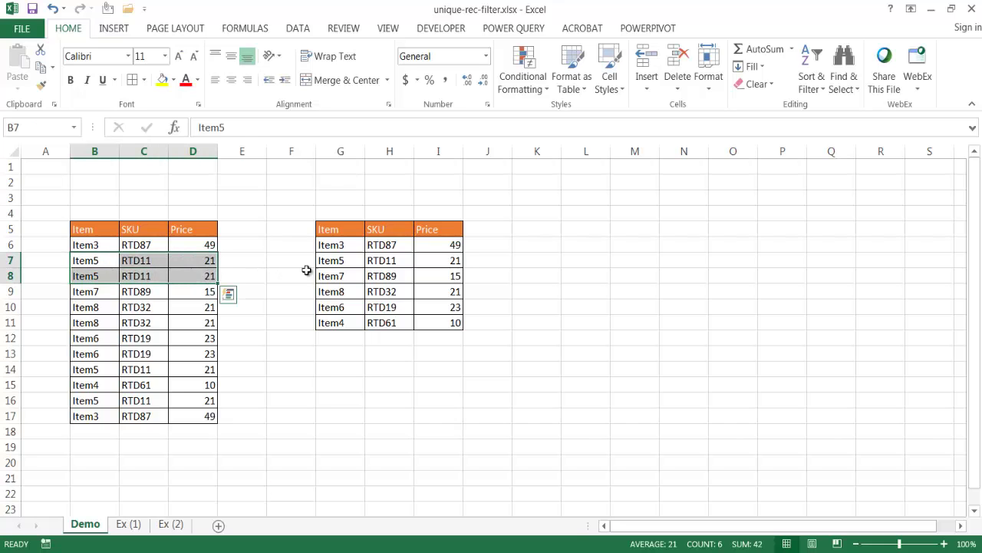
pyautogui.moveTo(333, 258); pyautogui.dragTo(441, 264)
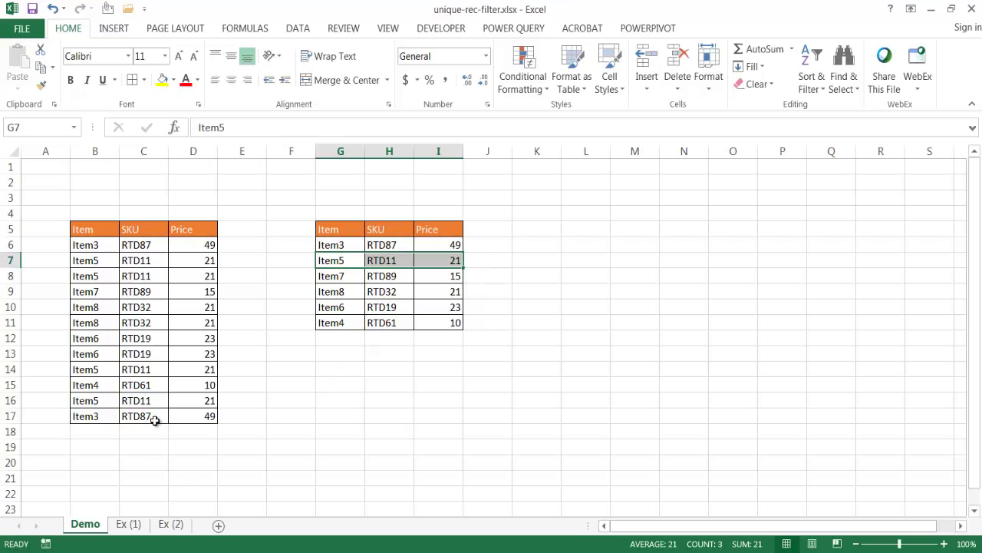
# - Remove duplicate rows from the table on the Ex (1) sheet, checking the Item, SKU and Price columns with headers included
pyautogui.click(129, 524)
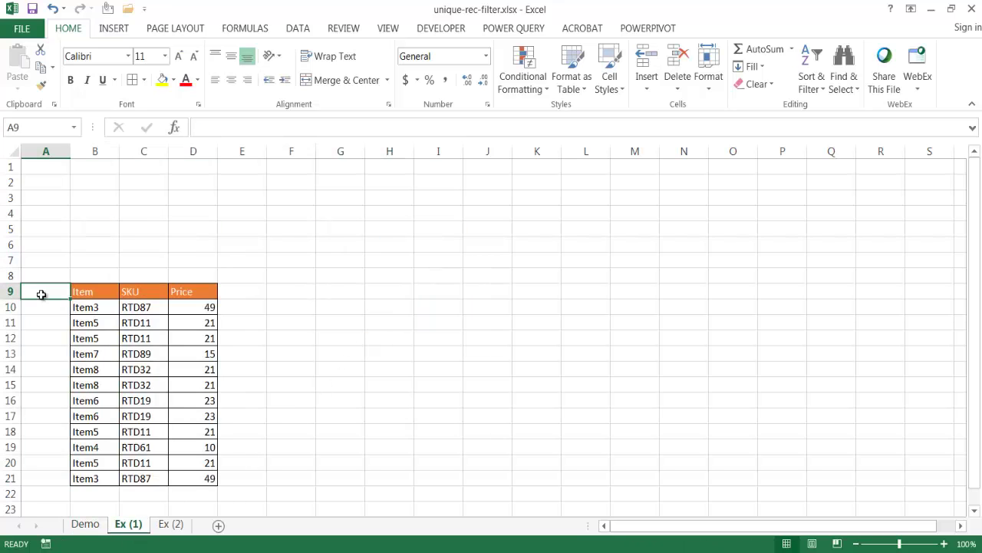
pyautogui.click(143, 356)
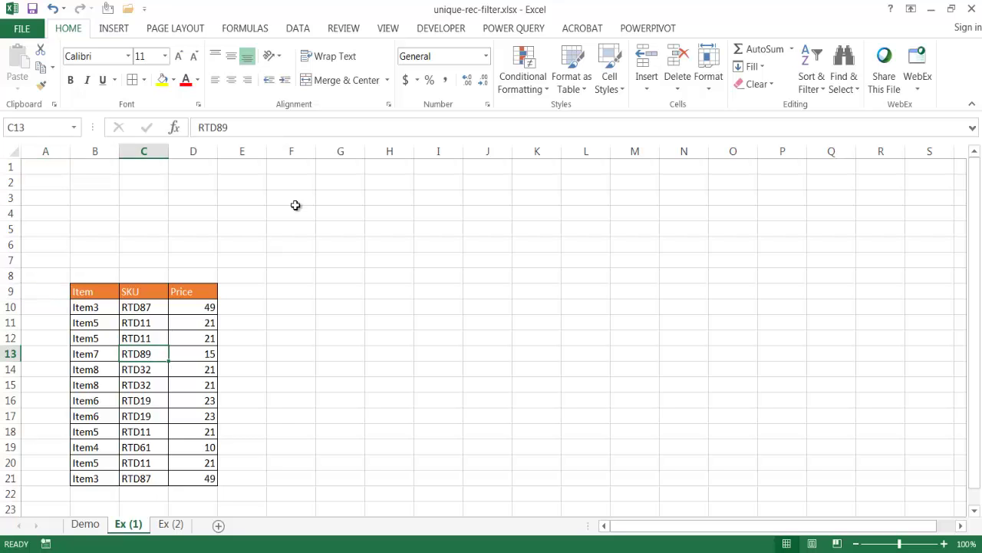
pyautogui.click(296, 28)
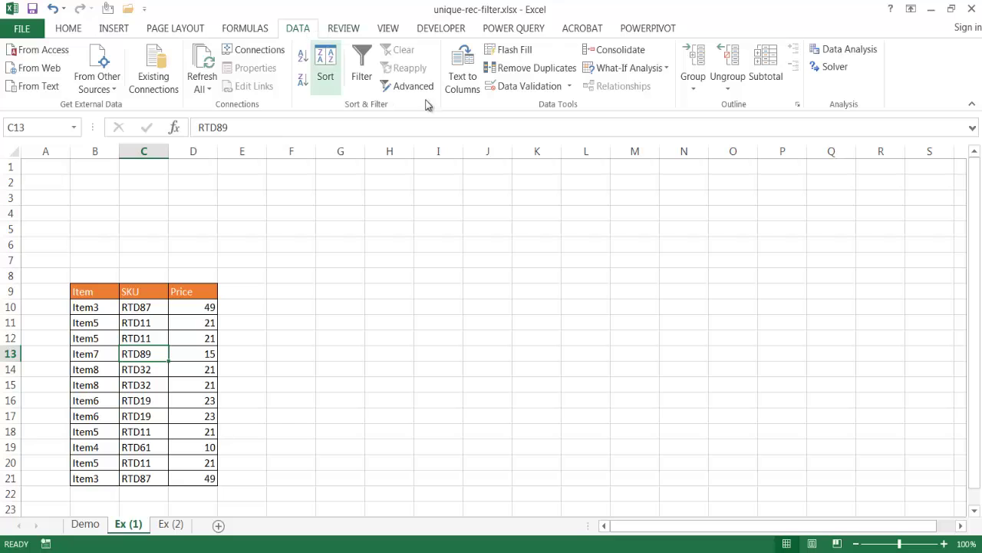
pyautogui.click(529, 72)
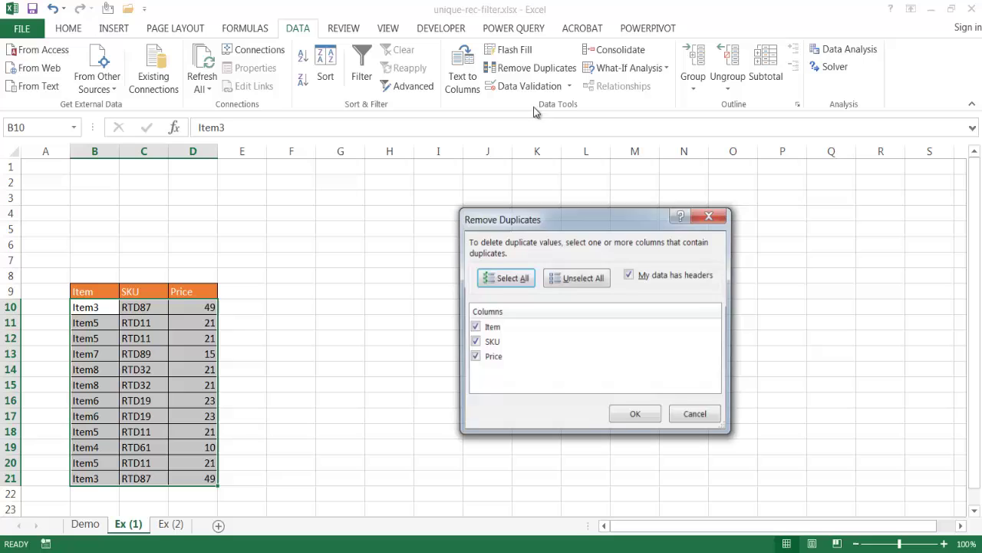
pyautogui.moveTo(549, 218); pyautogui.dragTo(474, 210)
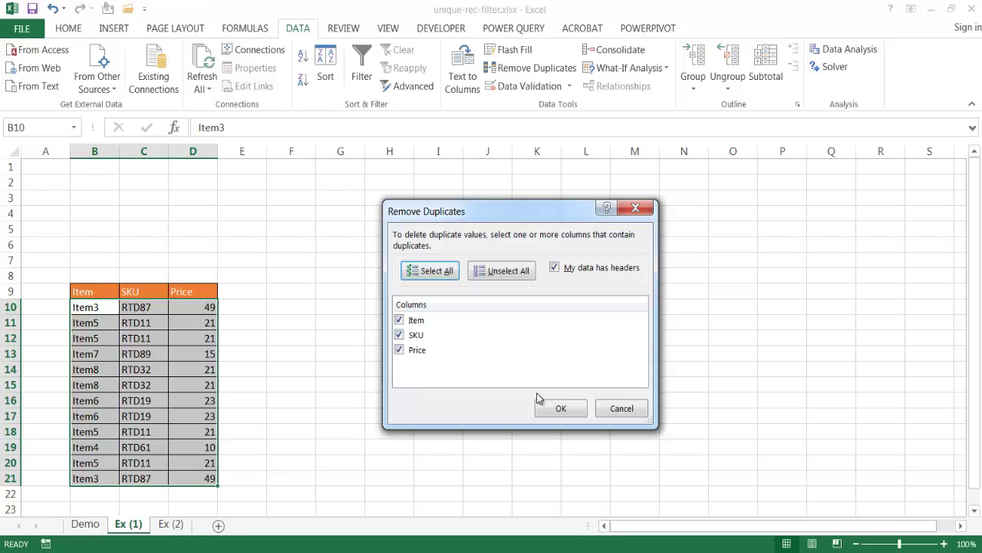
pyautogui.click(582, 408)
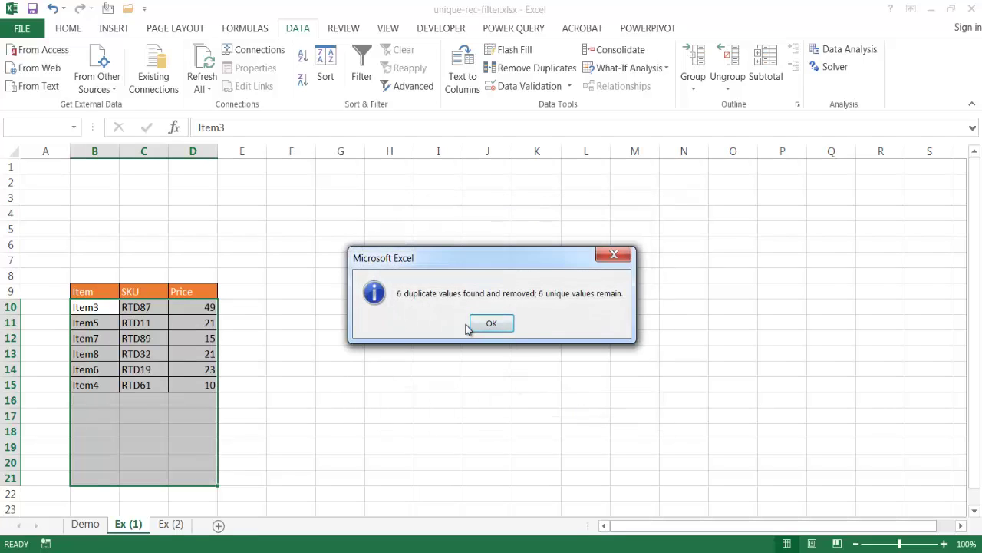
pyautogui.click(495, 328)
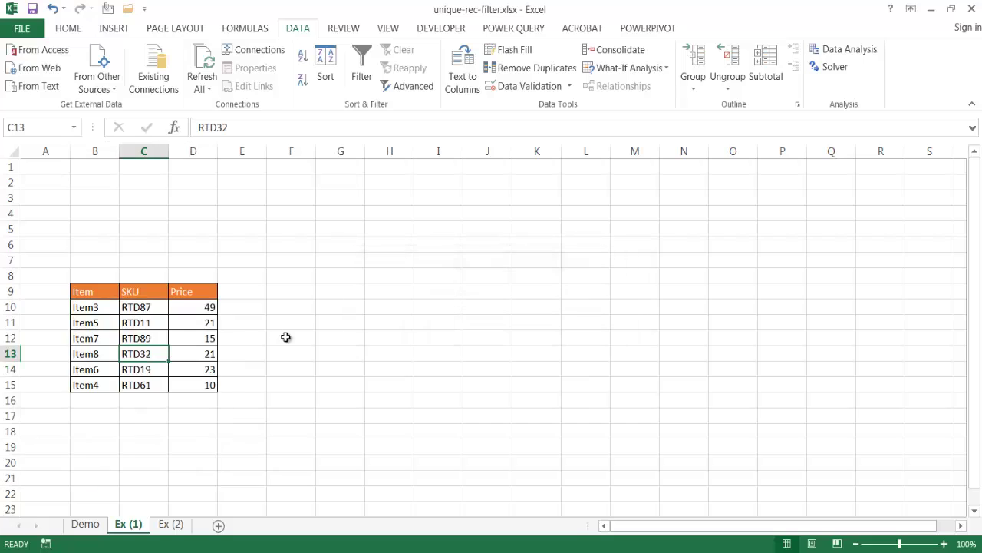
pyautogui.click(185, 328)
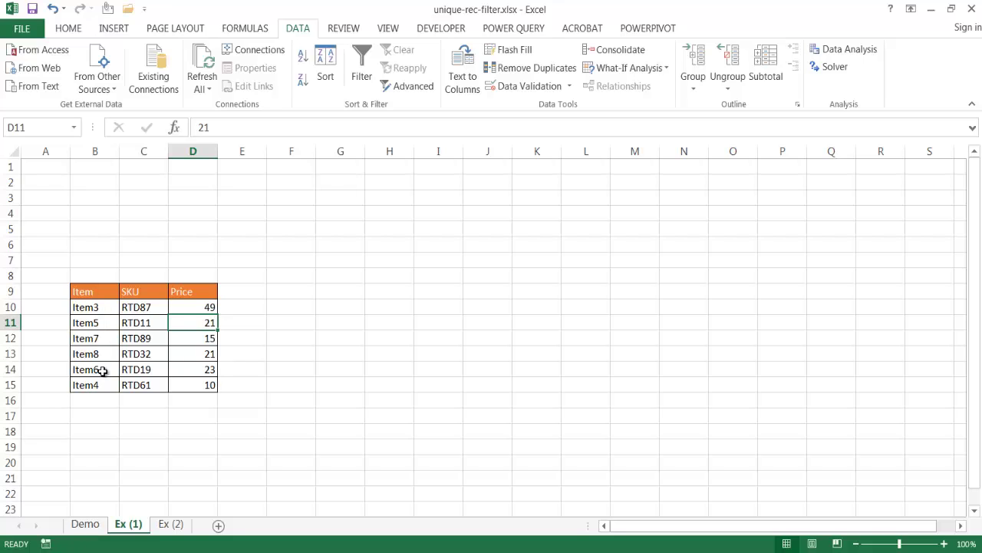
# - Revisit the Demo sheet to compare its lists with the Ex (1) table, and switch to the Ex (2) sheet
pyautogui.click(98, 526)
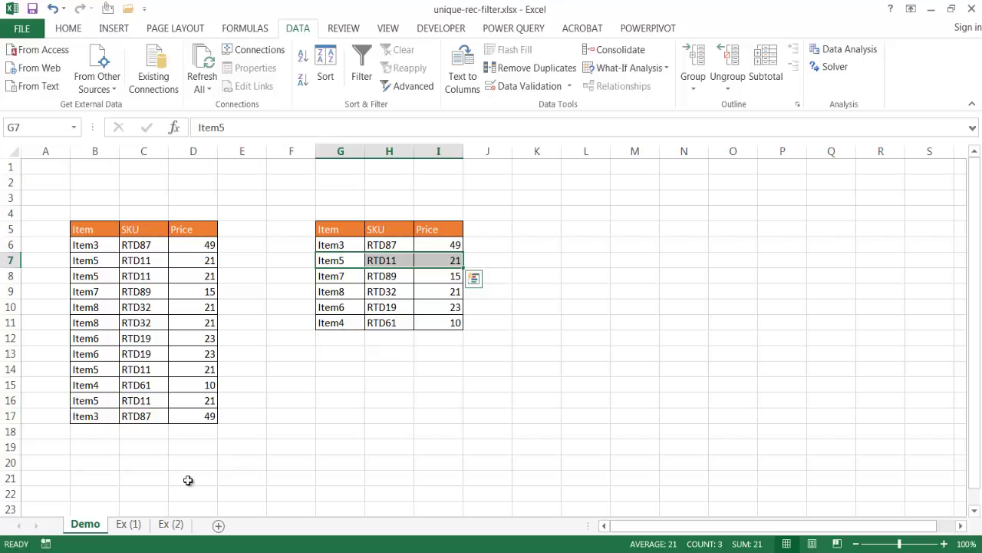
pyautogui.click(136, 524)
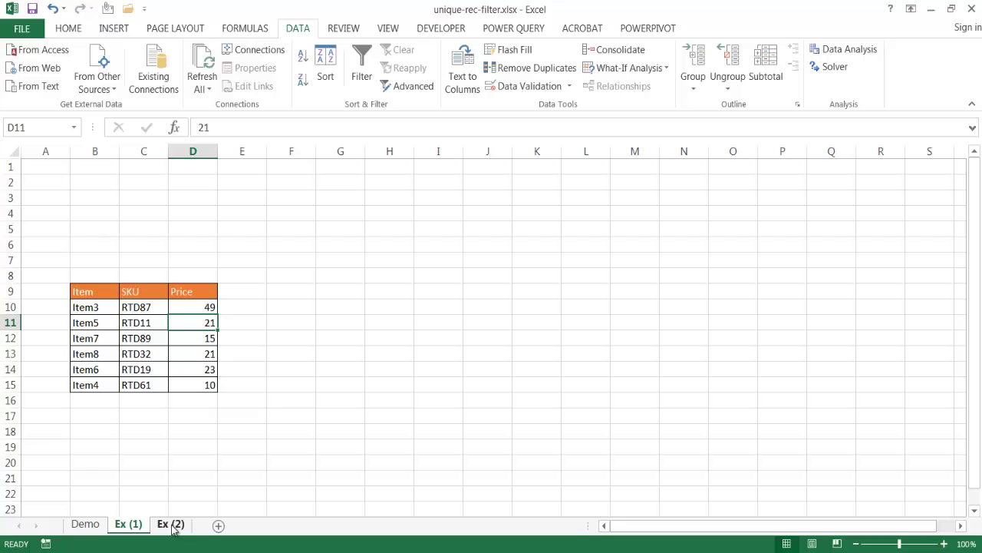
pyautogui.click(172, 525)
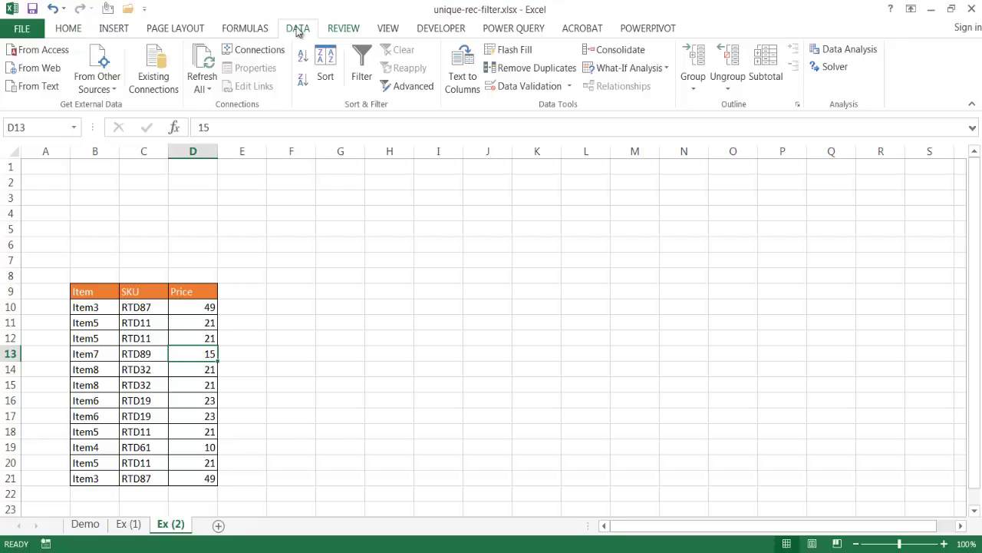
pyautogui.click(414, 87)
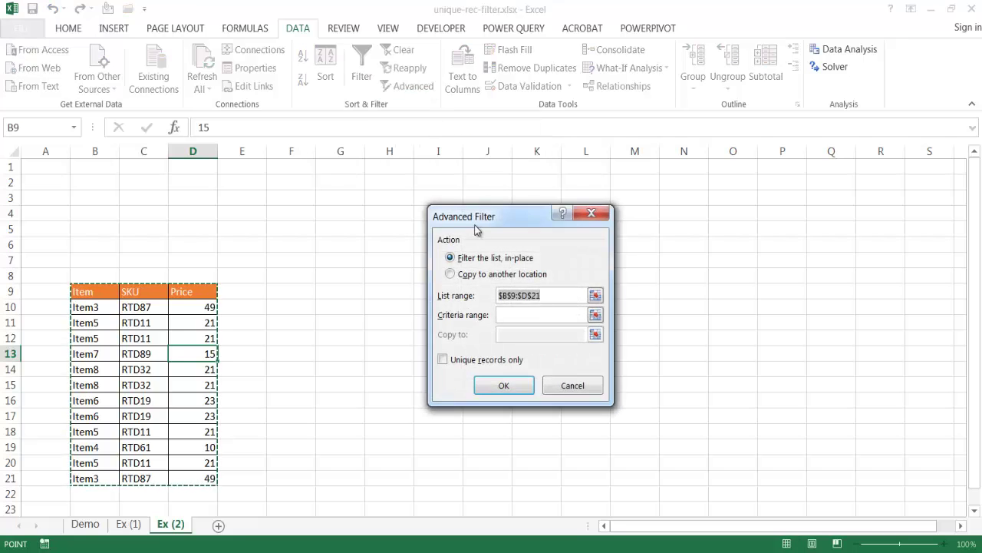
pyautogui.moveTo(498, 217); pyautogui.dragTo(595, 206)
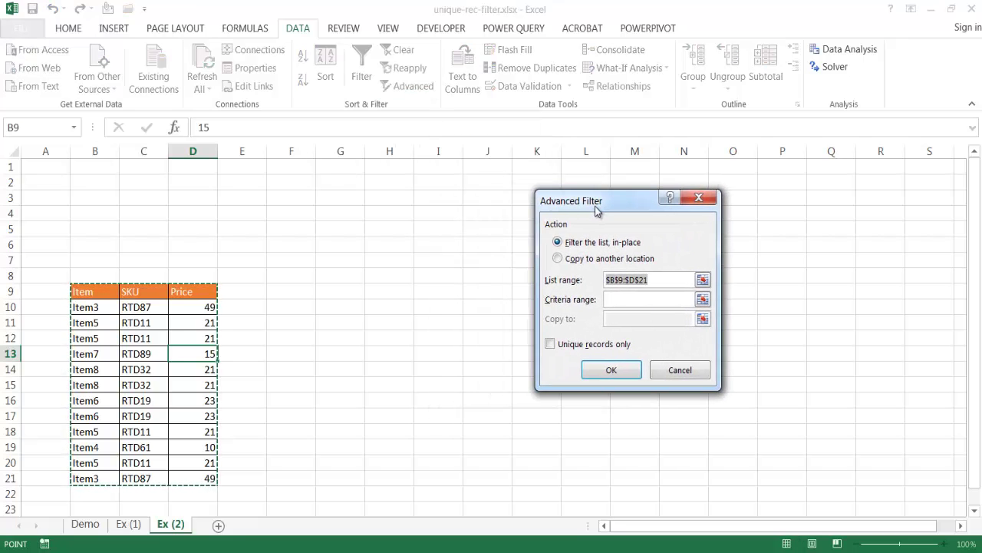
pyautogui.click(687, 371)
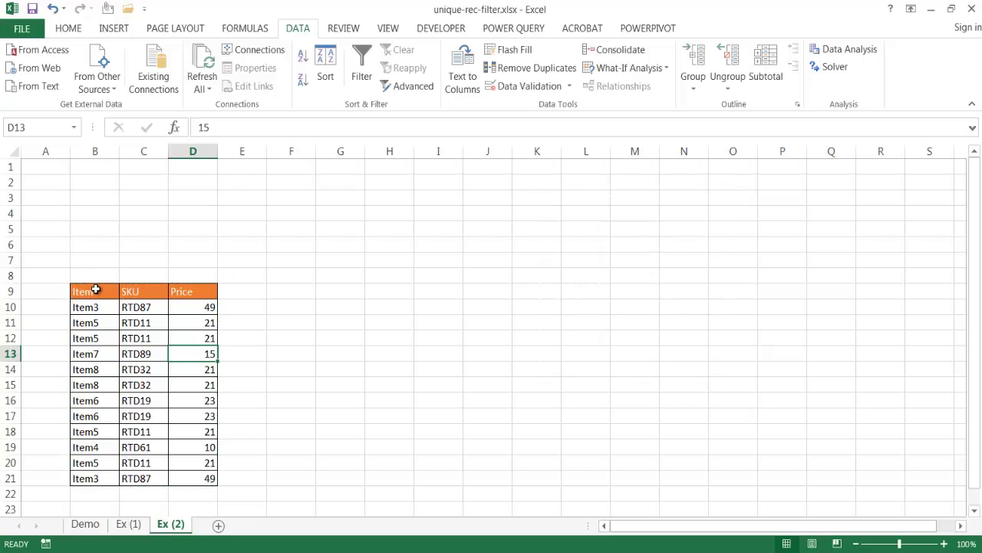
# - Copy the Item, SKU and Price headers from B9:D9 to B1:D1 and enter the wildcard * as the criterion in B2
pyautogui.moveTo(95, 289); pyautogui.dragTo(194, 291)
pyautogui.hotkey('ctrl', 'c')
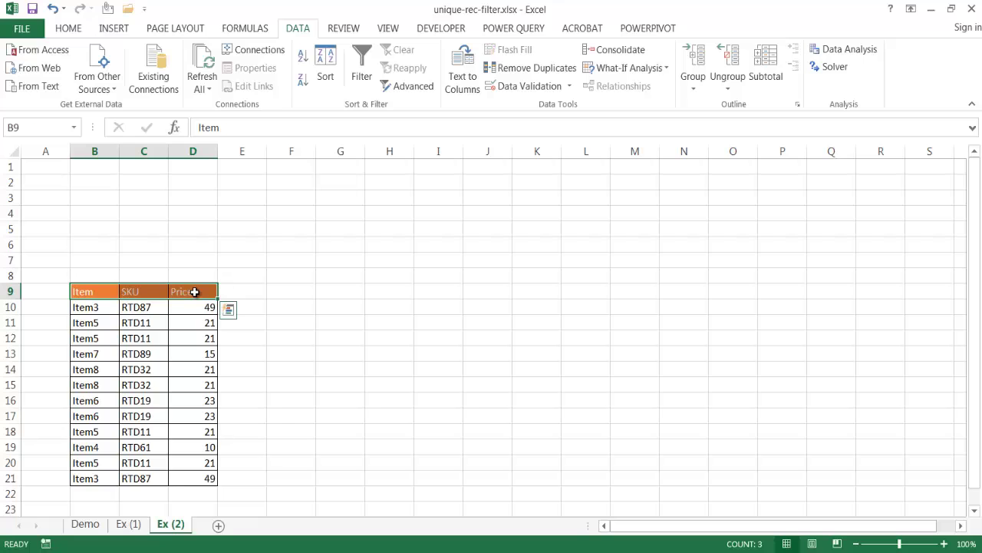
pyautogui.click(97, 167)
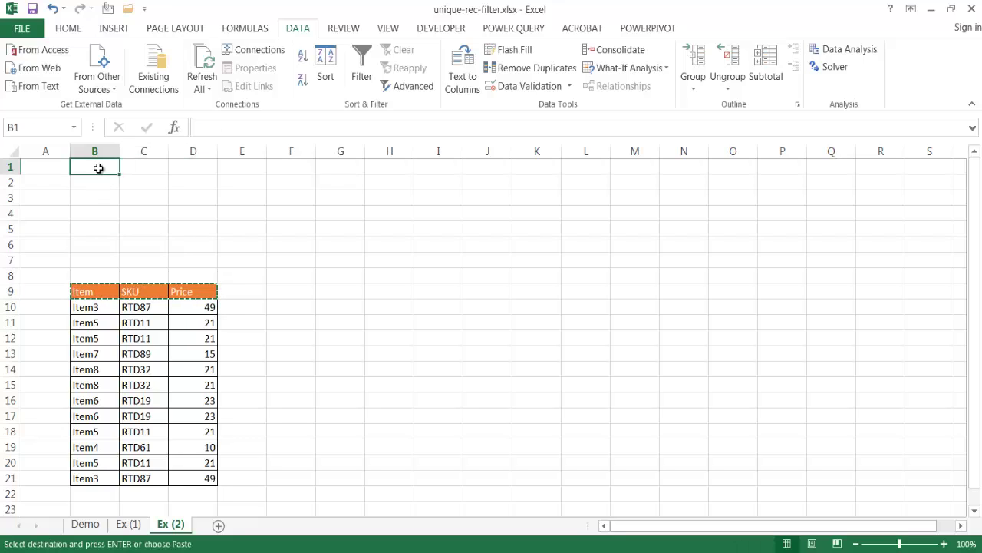
pyautogui.hotkey('ctrl', 'v')
pyautogui.click(100, 188)
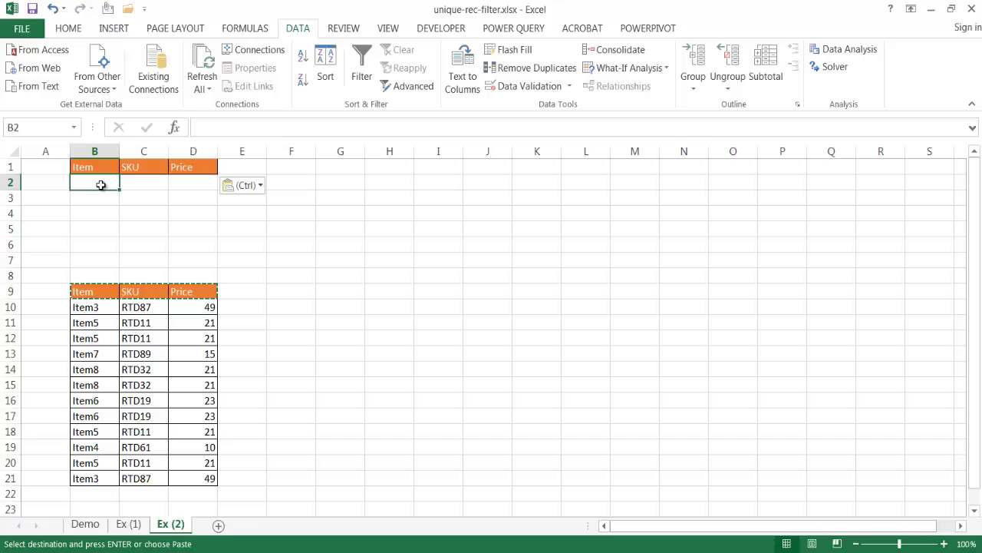
pyautogui.write('*')
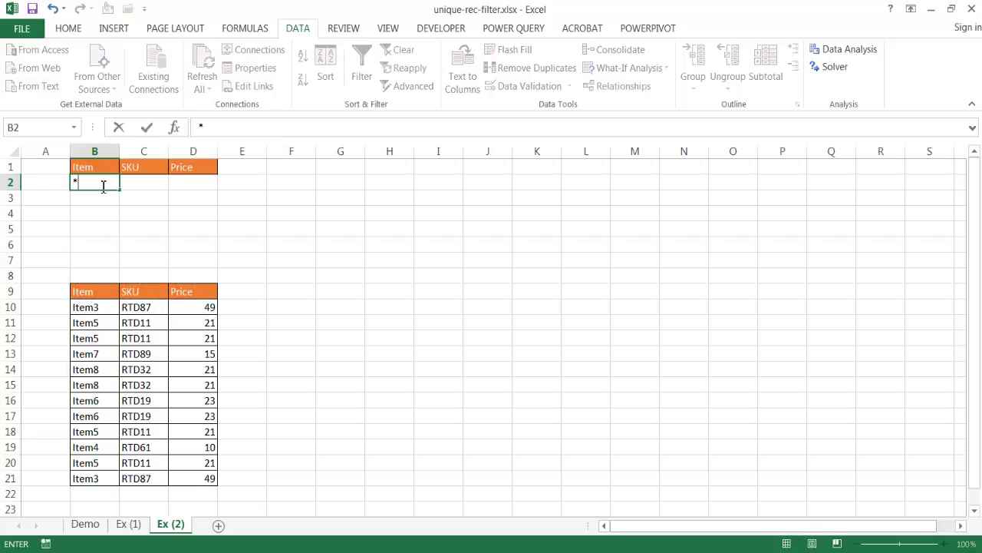
pyautogui.press('Return')
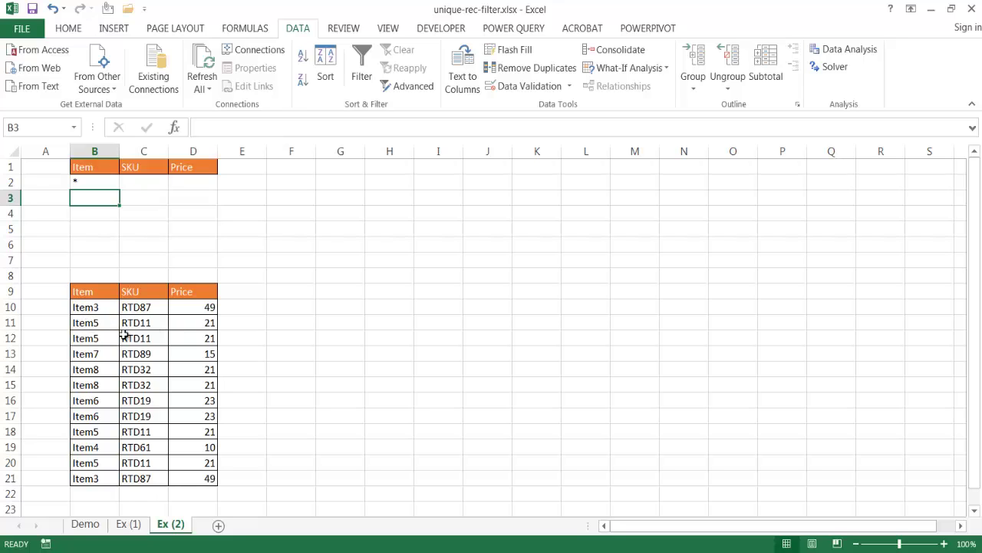
# - Apply an Advanced Filter to B9:D21 with criteria range B1:D2, copying unique records only to G9
pyautogui.click(152, 366)
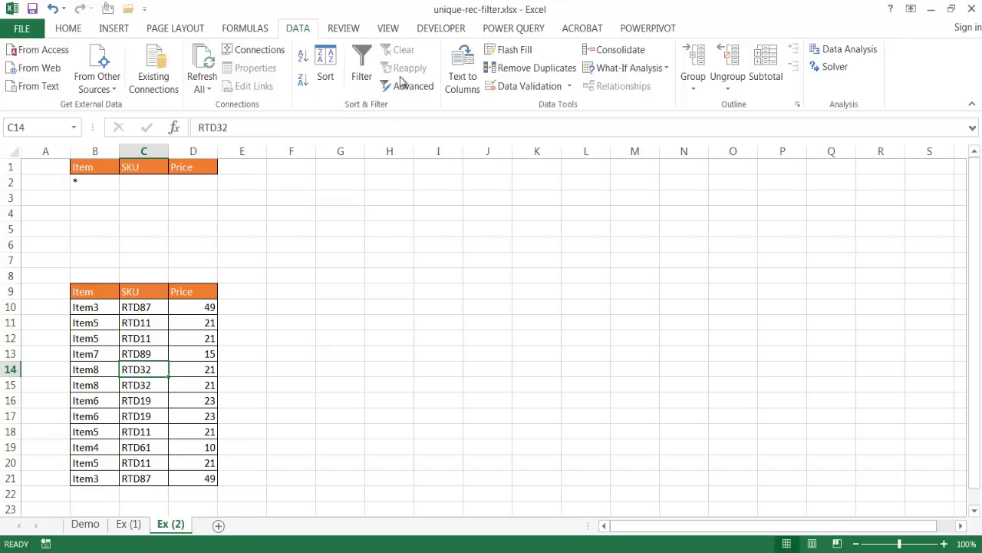
pyautogui.click(423, 88)
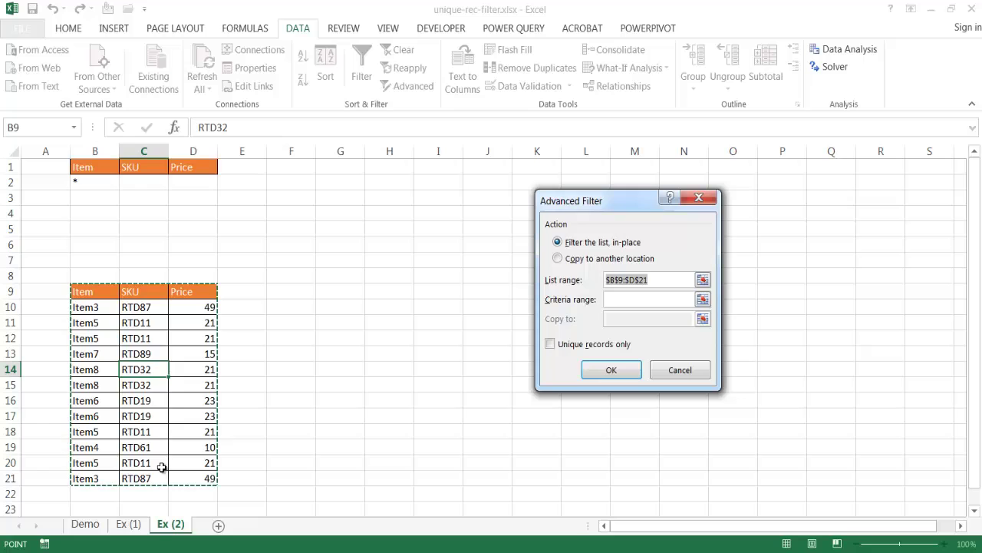
pyautogui.click(628, 299)
pyautogui.moveTo(94, 167); pyautogui.dragTo(198, 183)
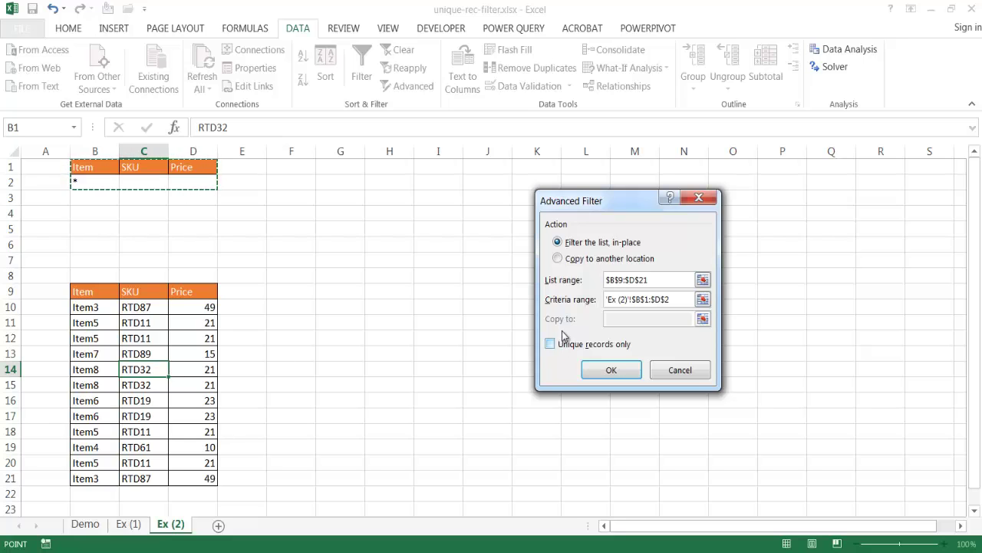
pyautogui.click(558, 259)
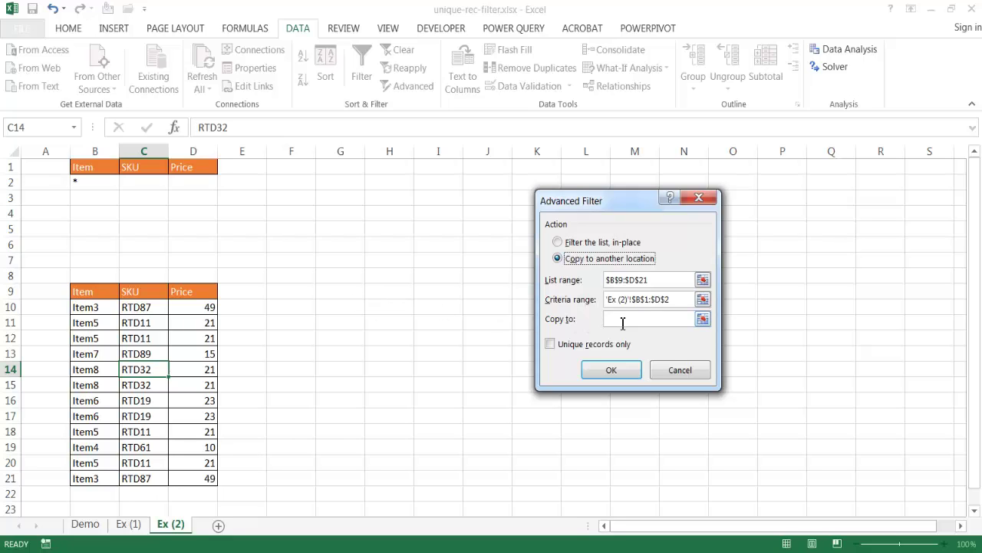
pyautogui.click(623, 322)
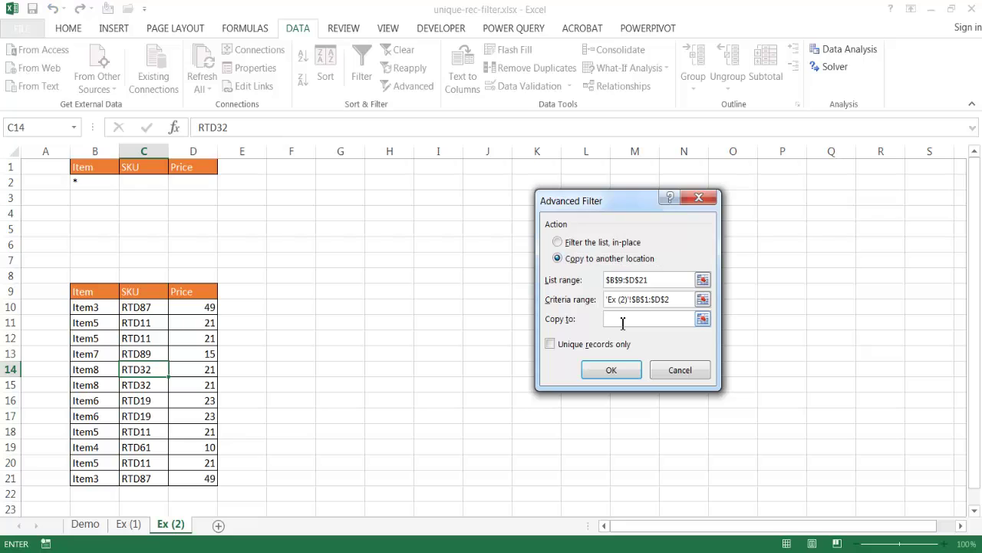
pyautogui.click(354, 290)
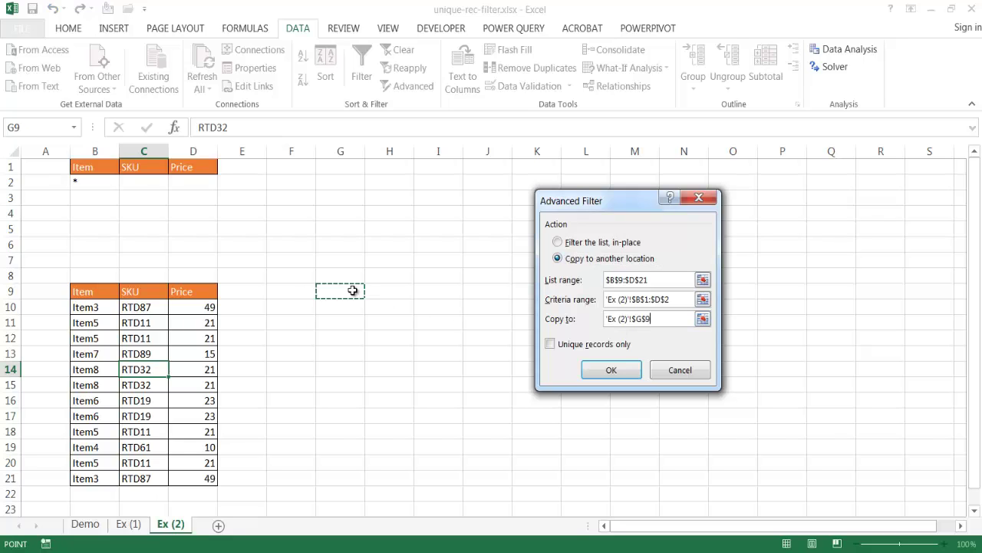
pyautogui.click(550, 344)
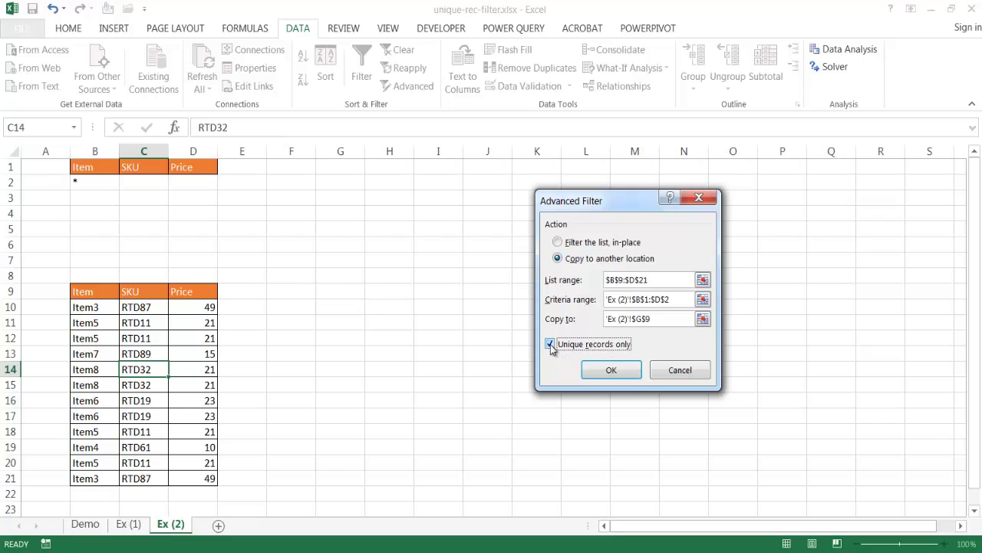
pyautogui.click(616, 370)
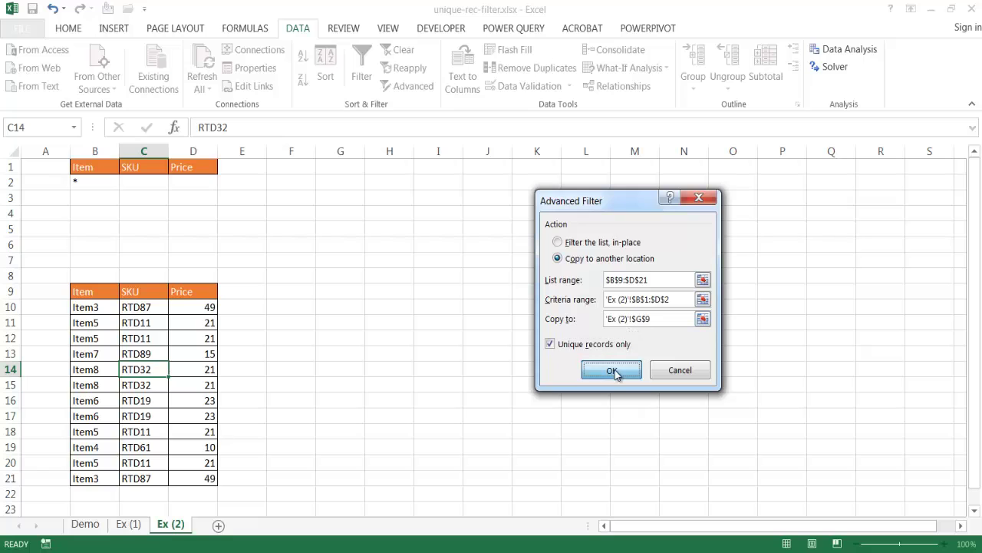